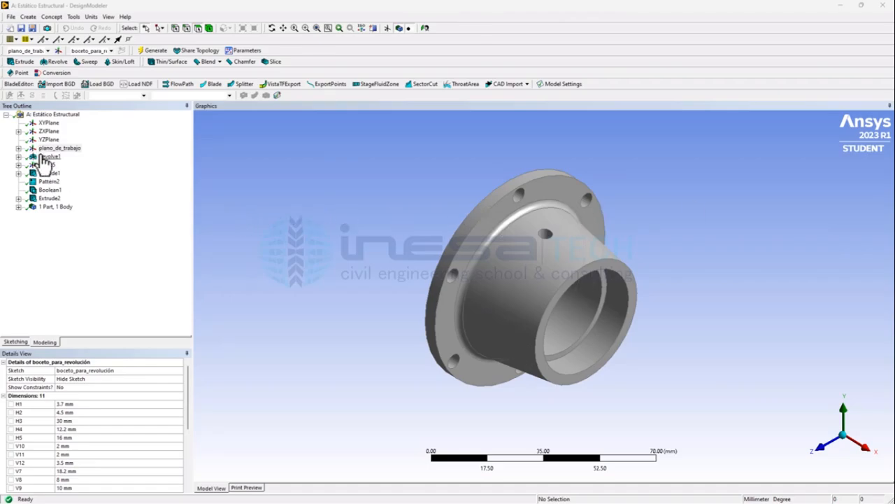
Step: Set the D2 diameter of Sketch3 under Extrude2 to 6 mm and regenerate the model
{"action": "left_click", "coordinate": [18, 199]}
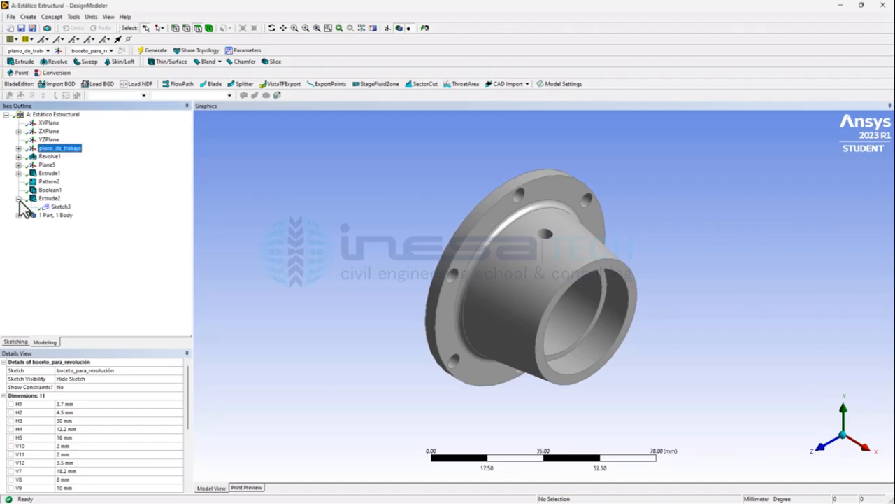
{"action": "left_click", "coordinate": [61, 207]}
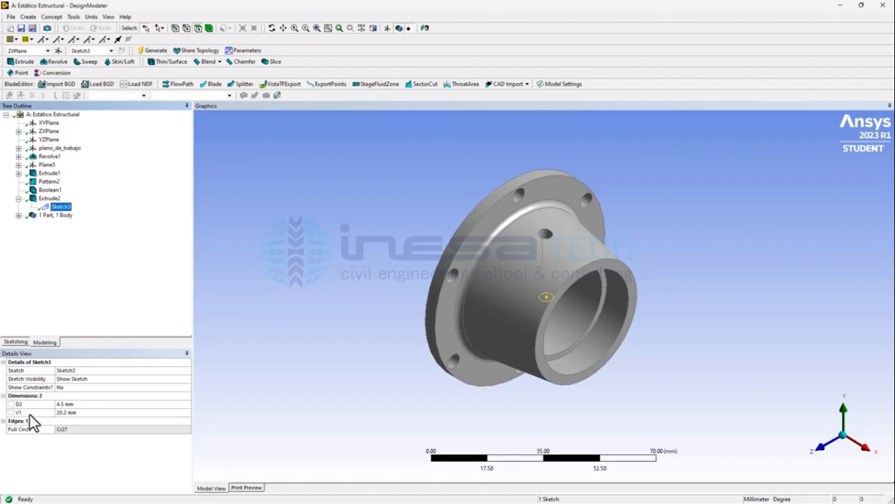
{"action": "left_click", "coordinate": [88, 404]}
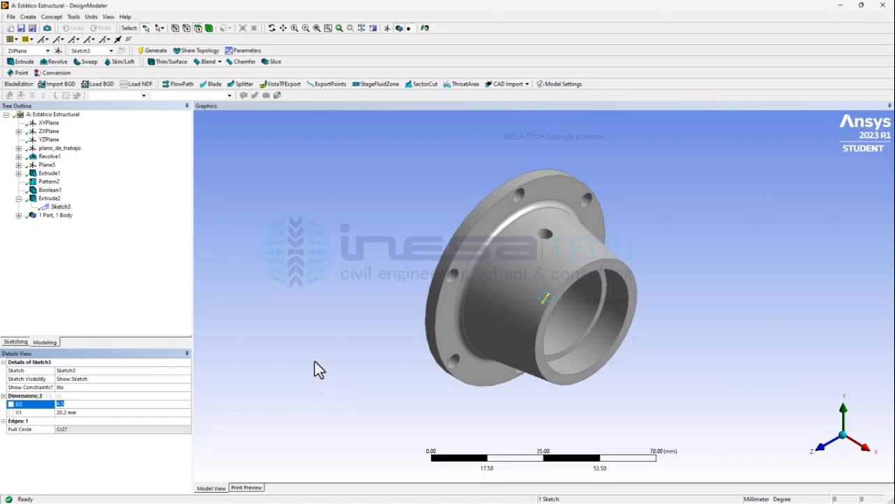
{"action": "type", "text": "8"}
{"action": "key", "text": "Return"}
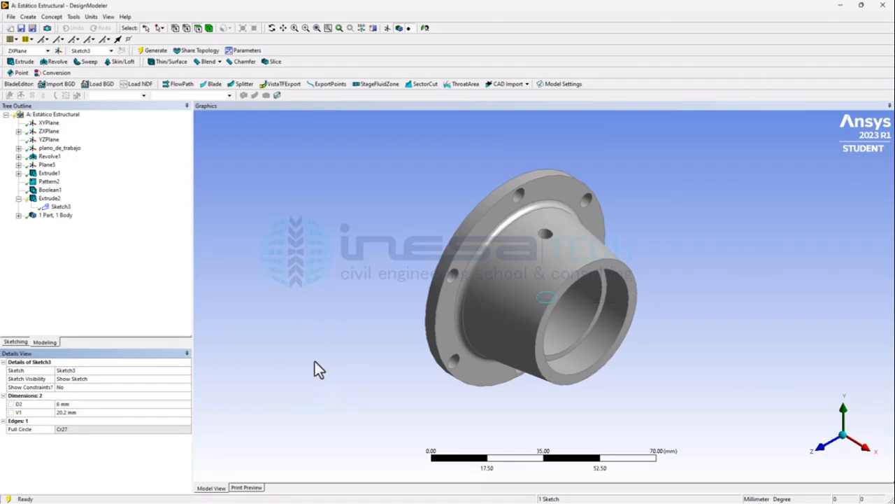
{"action": "left_click", "coordinate": [149, 51]}
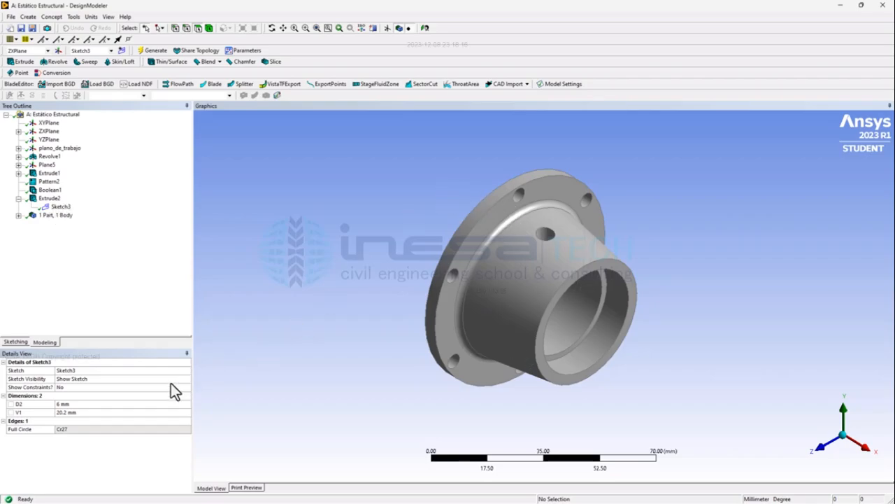
Step: Set the D2 diameter of Sketch3 to 4.5 mm
{"action": "left_click", "coordinate": [98, 403]}
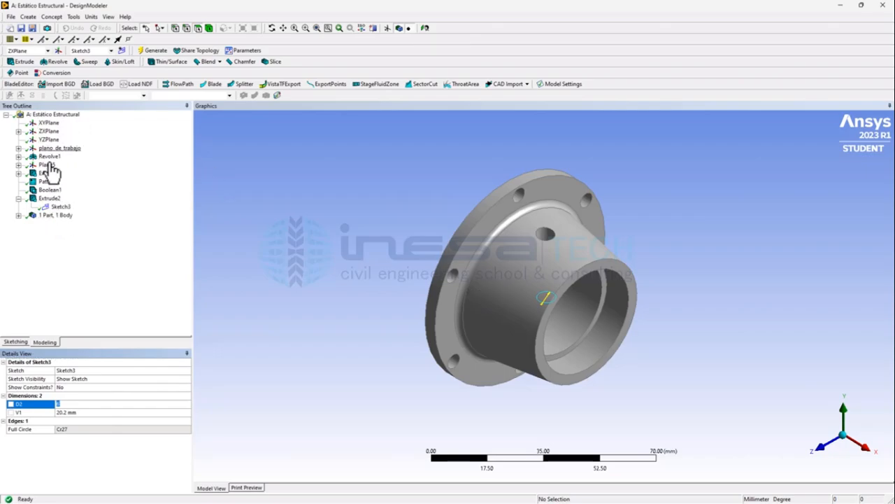
{"action": "type", "text": "4.5"}
{"action": "key", "text": "Return"}
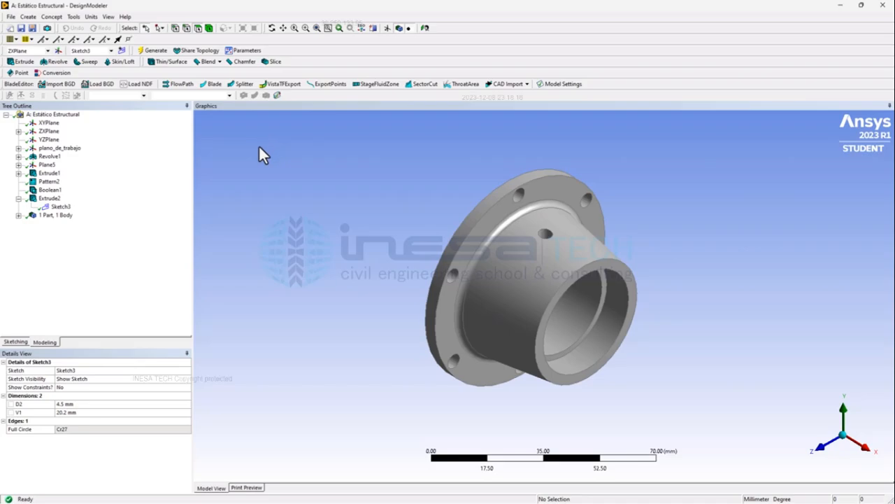
Step: Turn Sketch3's D2 dimension into a design parameter named agujero_interno and regenerate the model
{"action": "left_click", "coordinate": [10, 404]}
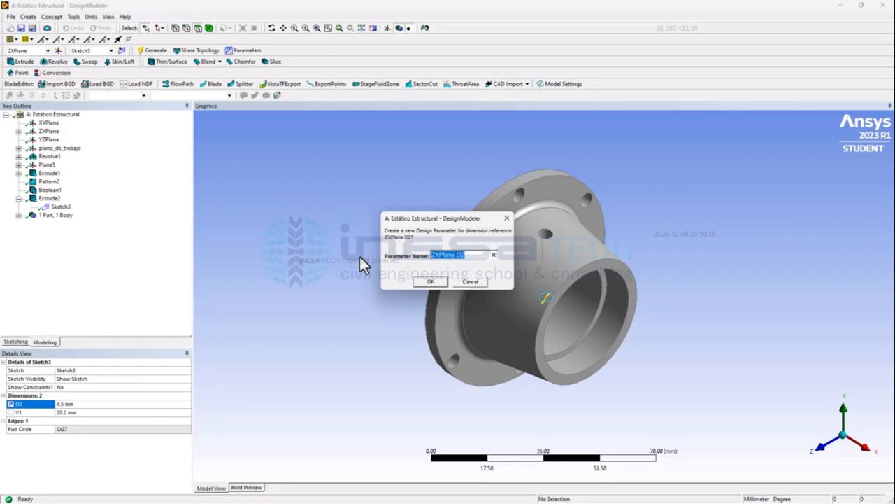
{"action": "type", "text": "agujero_"}
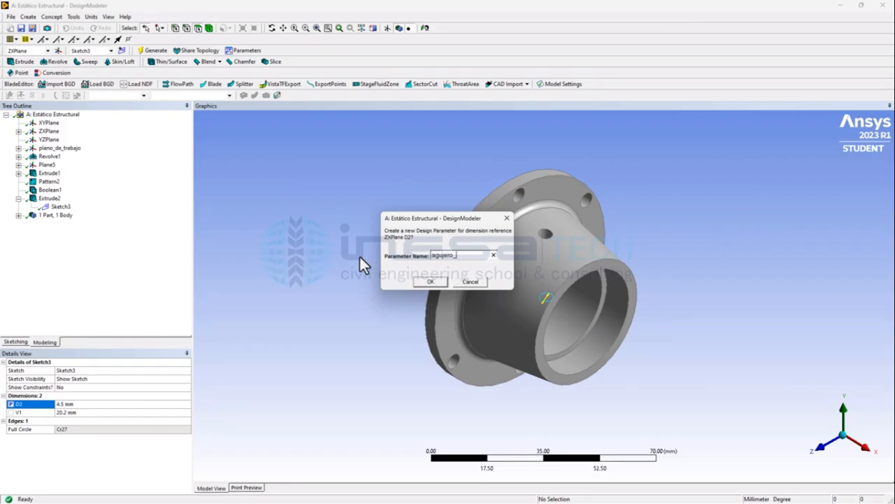
{"action": "type", "text": "intero"}
{"action": "type", "text": "o"}
{"action": "left_click", "coordinate": [432, 281]}
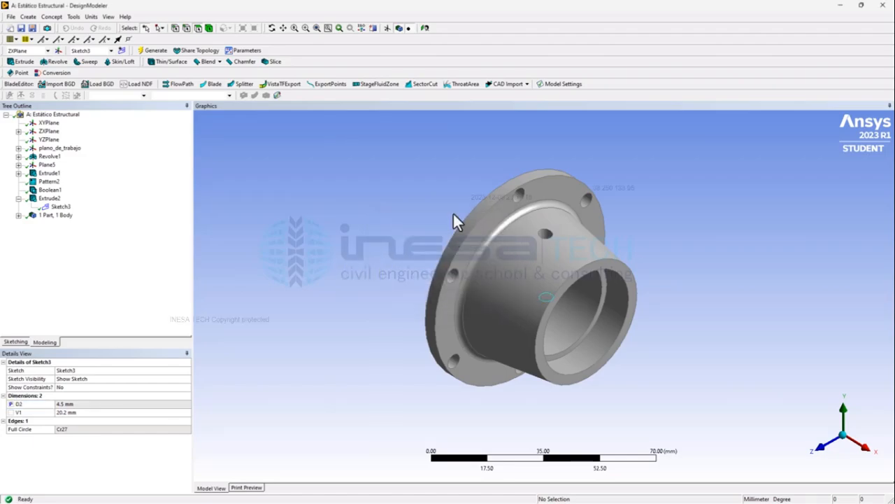
{"action": "left_click", "coordinate": [155, 51]}
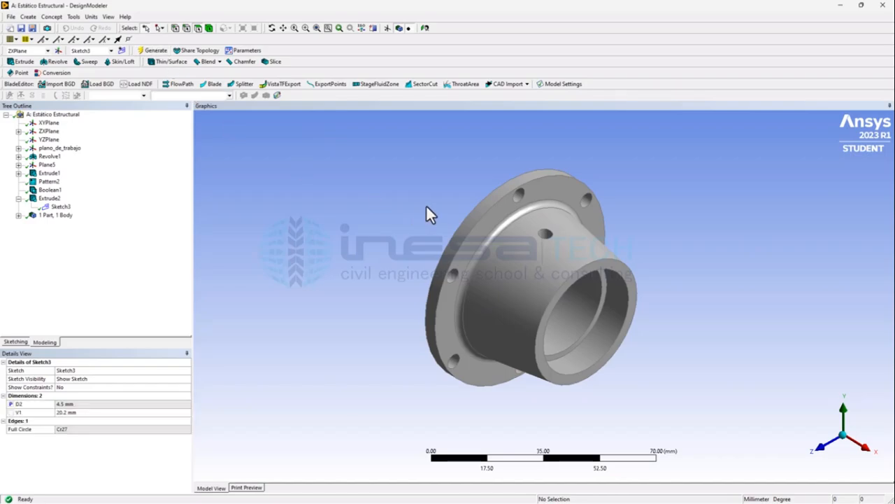
Step: Turn the H3 dimension of boceto_para_revolución into a design parameter named longitud_soporte
{"action": "left_click", "coordinate": [18, 148]}
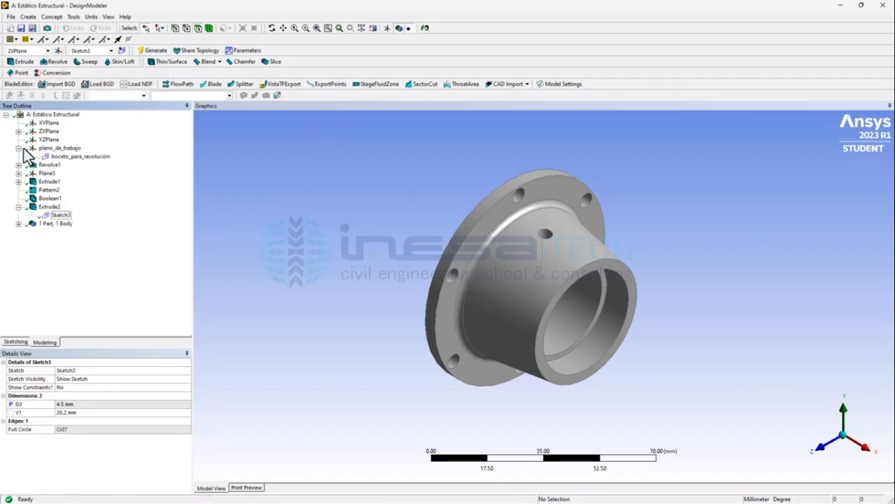
{"action": "left_click", "coordinate": [73, 156]}
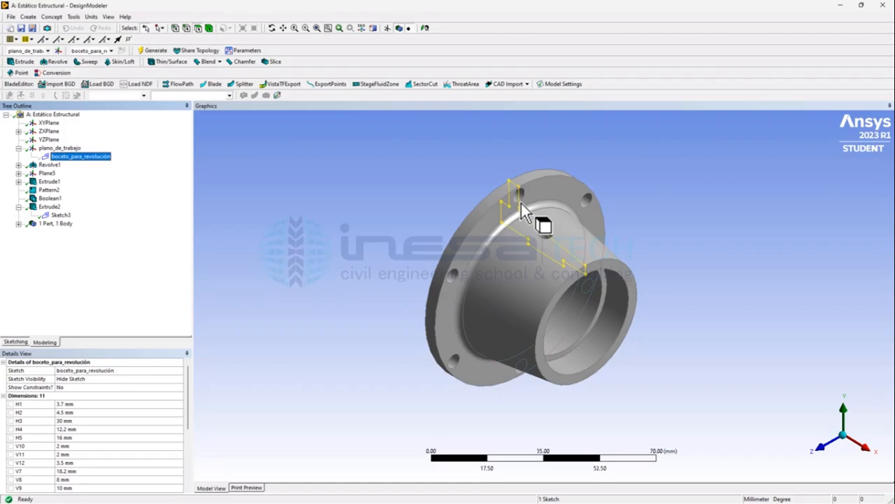
{"action": "left_click", "coordinate": [44, 404]}
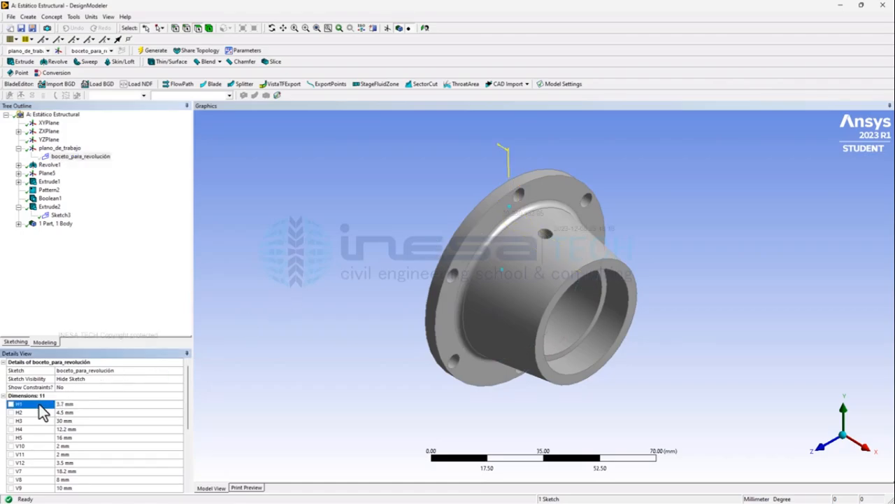
{"action": "key", "text": "Down"}
{"action": "key", "text": "Down"}
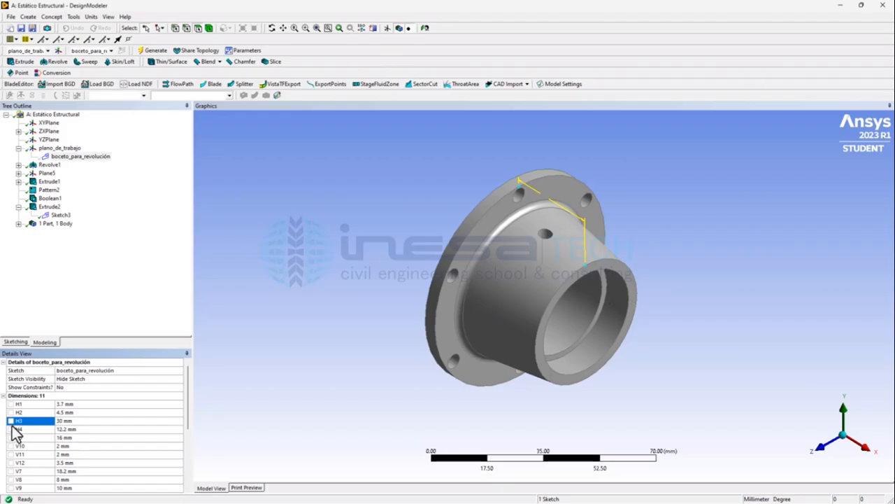
{"action": "left_click", "coordinate": [11, 421]}
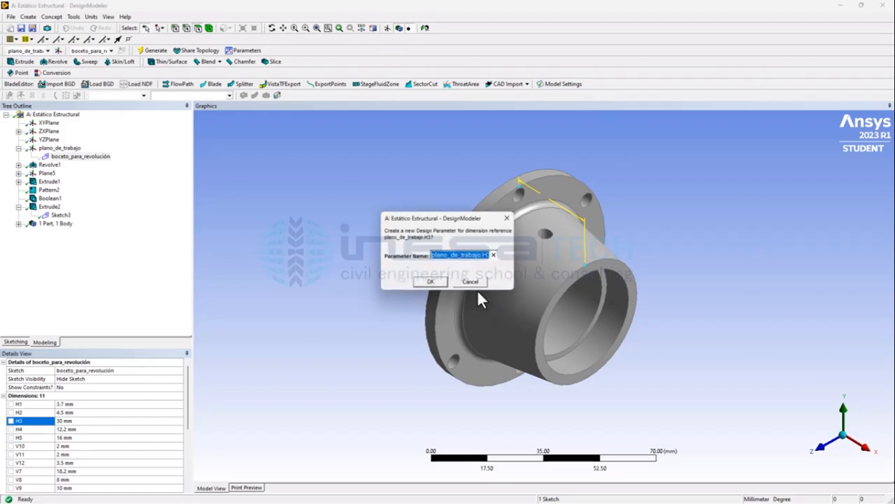
{"action": "type", "text": "longitud_"}
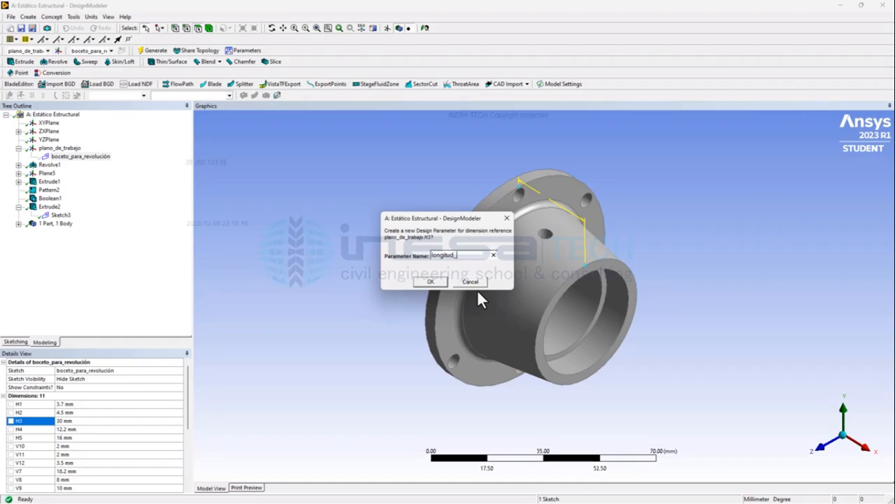
{"action": "type", "text": "soporte"}
{"action": "left_click", "coordinate": [426, 279]}
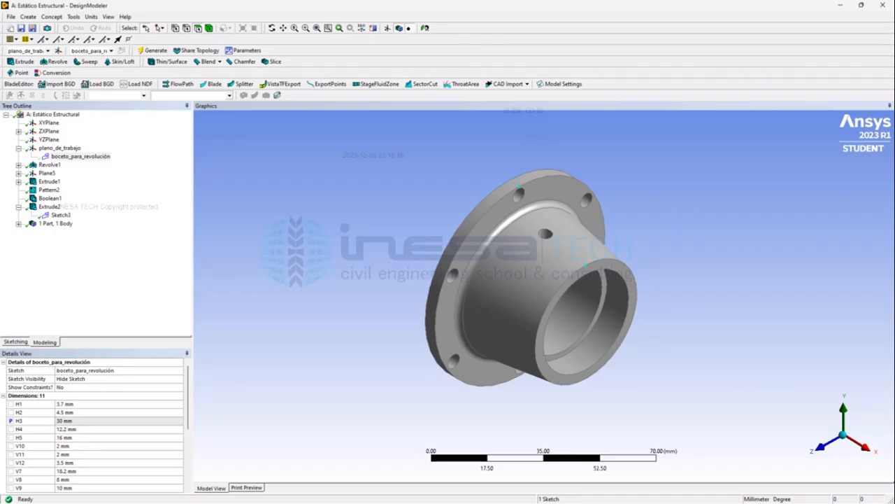
Step: Switch to Workbench and parameterize Structural Steel's Density, Young's Modulus and Poisson's Ratio in Datos de materiales
{"action": "key", "text": "alt+Tab"}
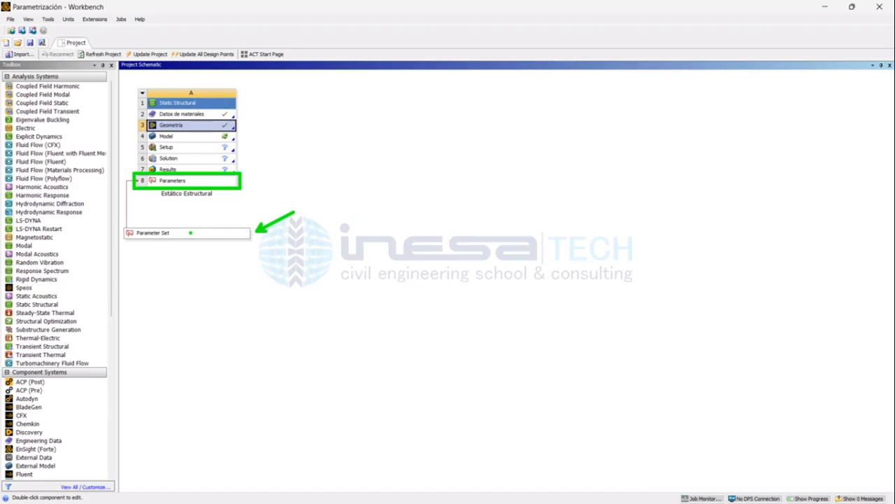
{"action": "double_click", "coordinate": [214, 115]}
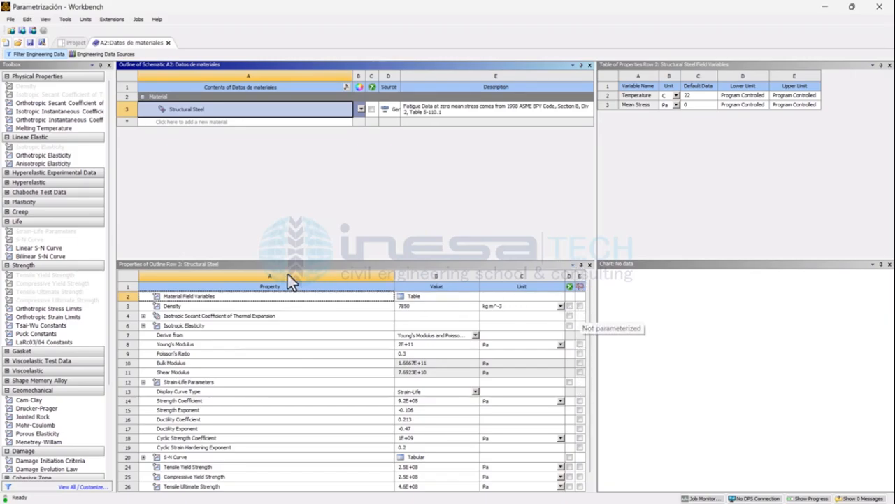
{"action": "left_click", "coordinate": [580, 306]}
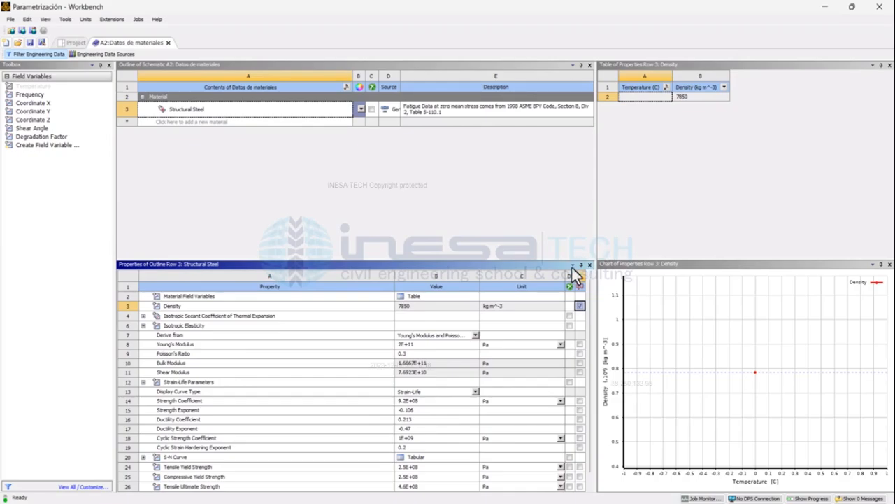
{"action": "left_click", "coordinate": [580, 345]}
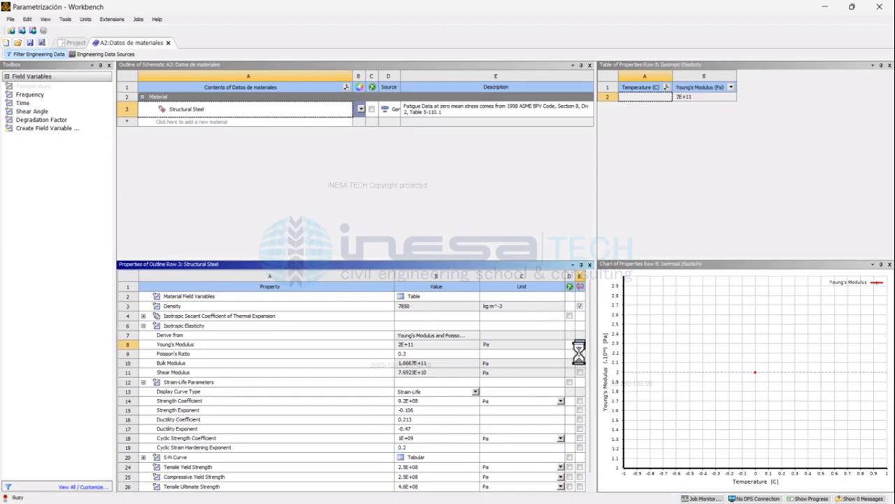
{"action": "left_click", "coordinate": [580, 354]}
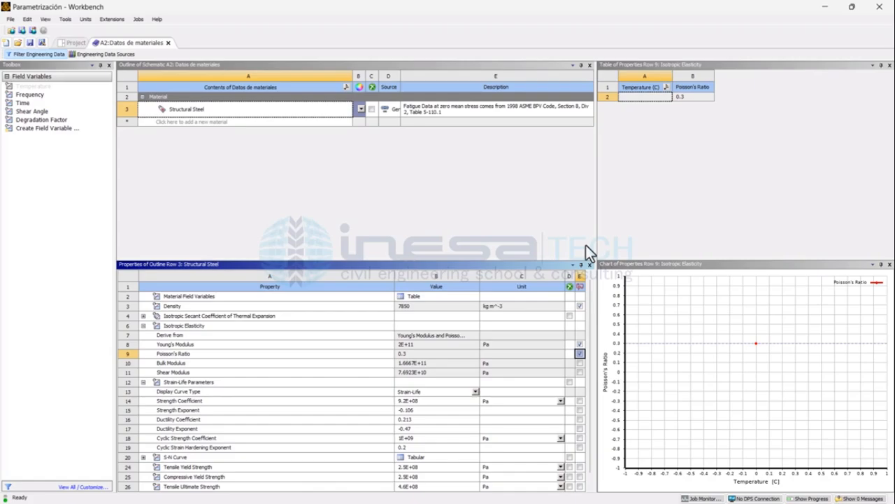
{"action": "left_click", "coordinate": [168, 43]}
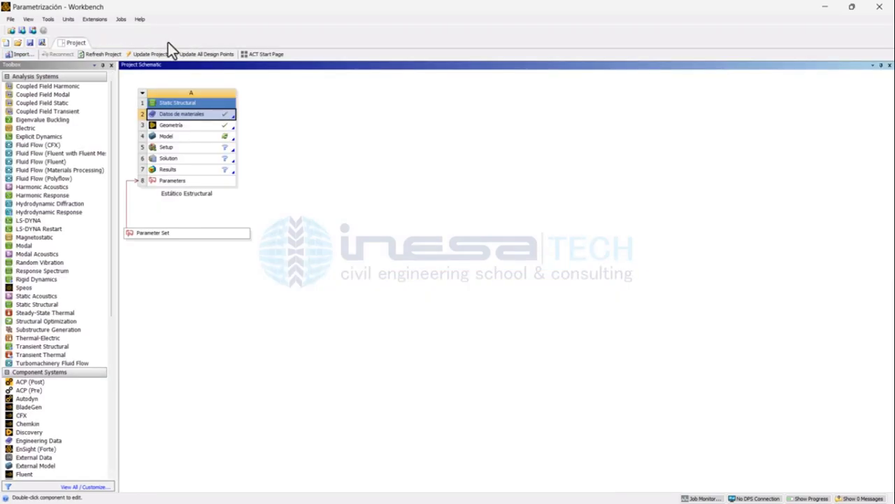
Step: Open the Parameter Set, widen the Table of Design Points and select the current design point's row
{"action": "double_click", "coordinate": [167, 234]}
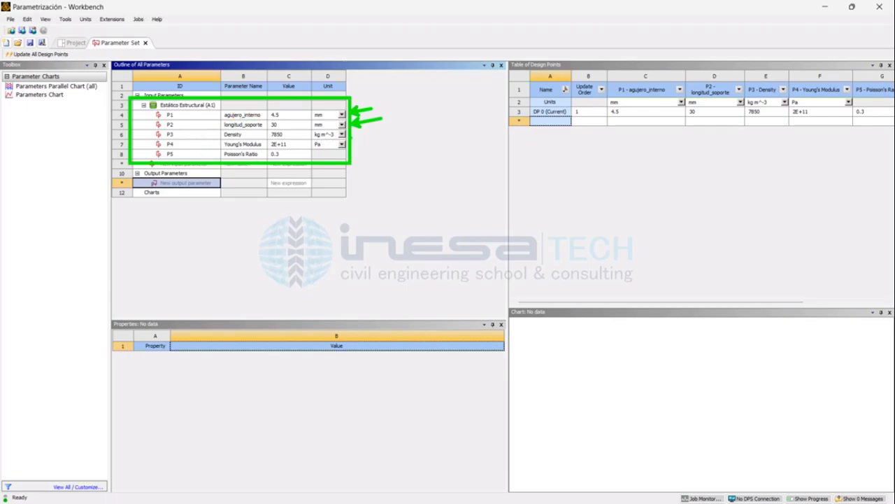
{"action": "mouse_move", "coordinate": [351, 135]}
{"action": "left_mouse_down", "text": "ctrl+shift"}
{"action": "mouse_move", "coordinate": [372, 136]}
{"action": "mouse_move", "coordinate": [369, 163]}
{"action": "mouse_move", "coordinate": [379, 167]}
{"action": "left_mouse_up", "text": "ctrl+shift"}
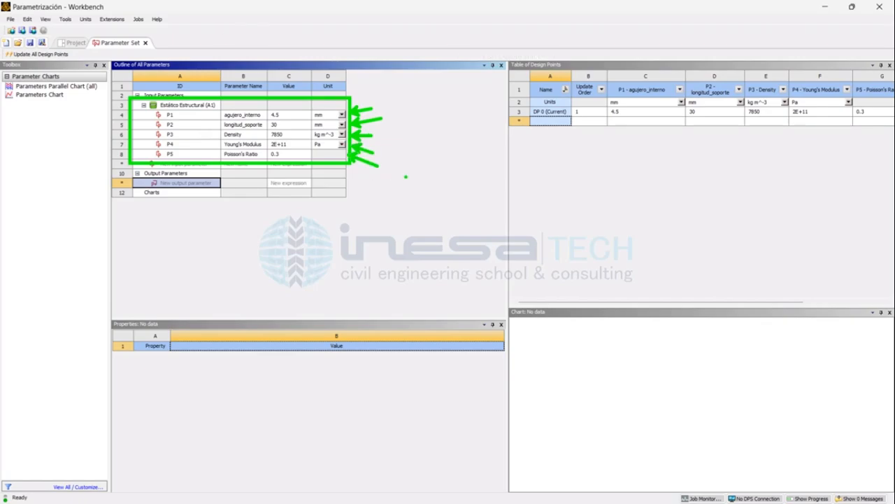
{"action": "key", "text": "Escape"}
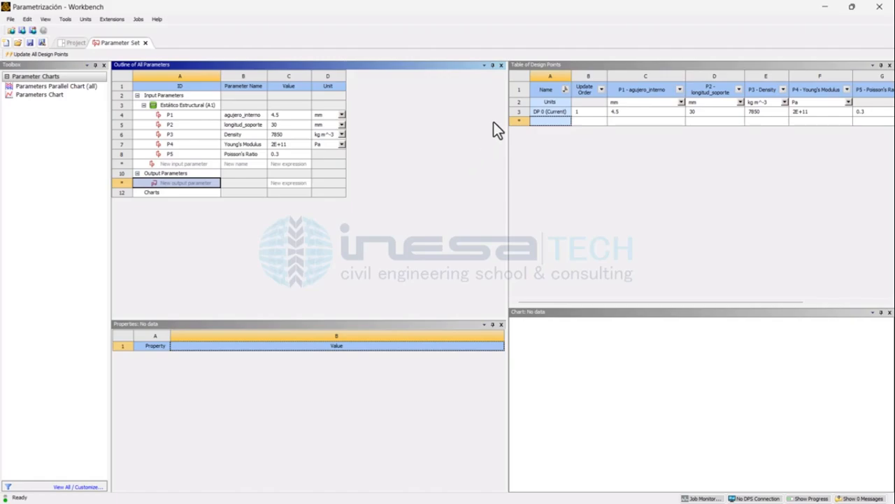
{"action": "left_click_drag", "start_coordinate": [507, 130], "coordinate": [384, 150]}
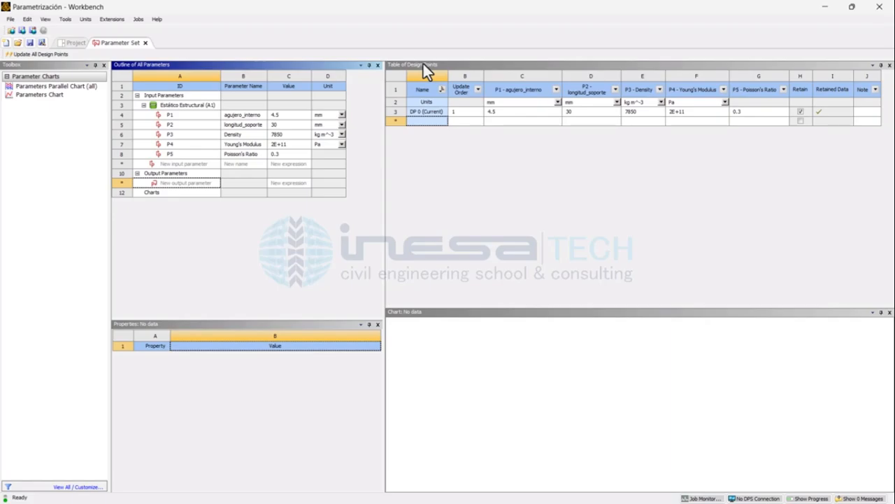
{"action": "left_click", "coordinate": [396, 112]}
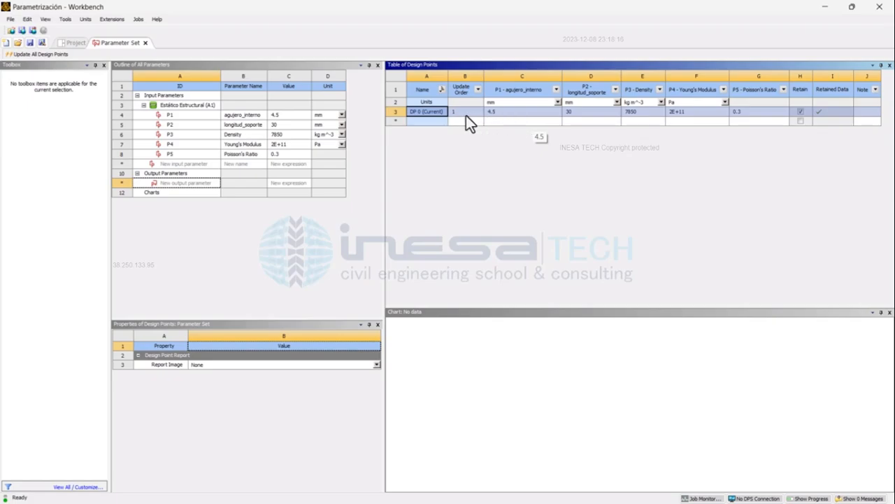
Step: Add a design point with agujero_interno 6 mm and longitud_soporte 40 mm
{"action": "left_click", "coordinate": [503, 121]}
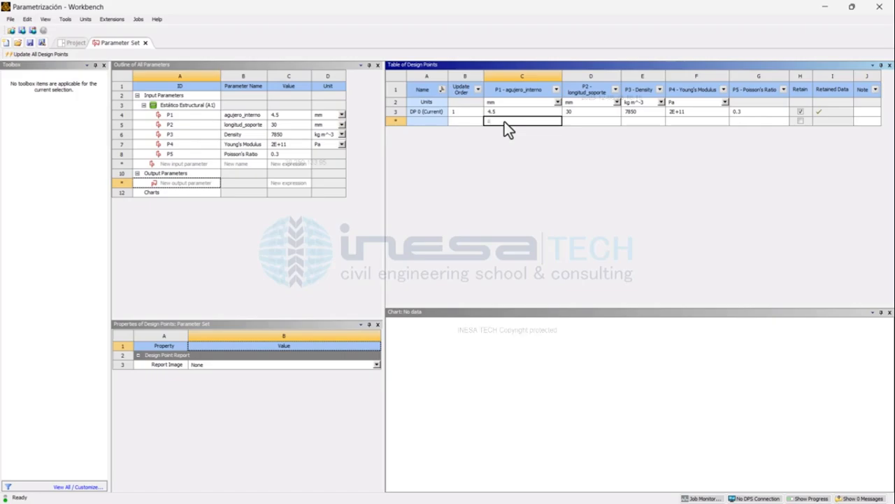
{"action": "type", "text": "6"}
{"action": "key", "text": "Return"}
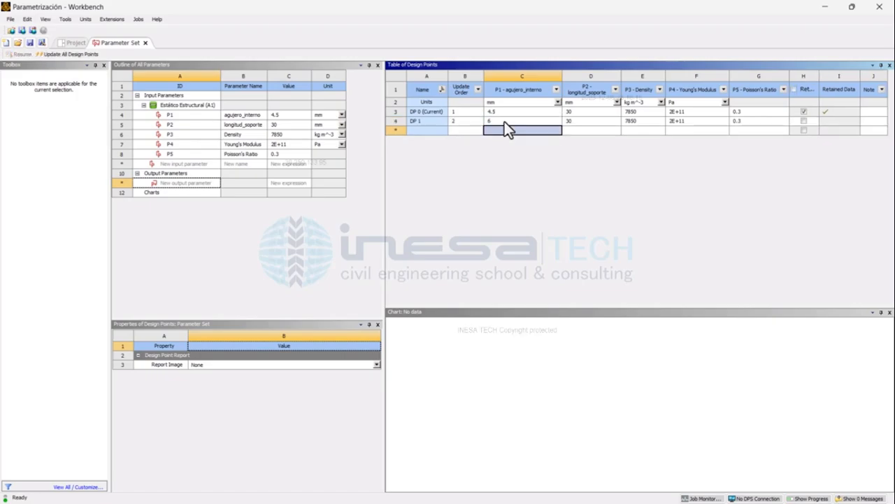
{"action": "left_click", "coordinate": [585, 116]}
{"action": "left_click", "coordinate": [585, 122]}
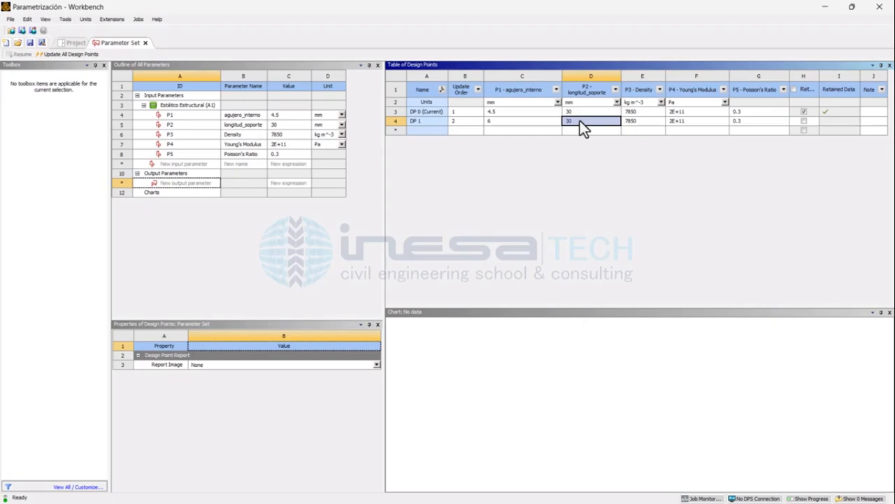
{"action": "type", "text": "40"}
{"action": "key", "text": "Return"}
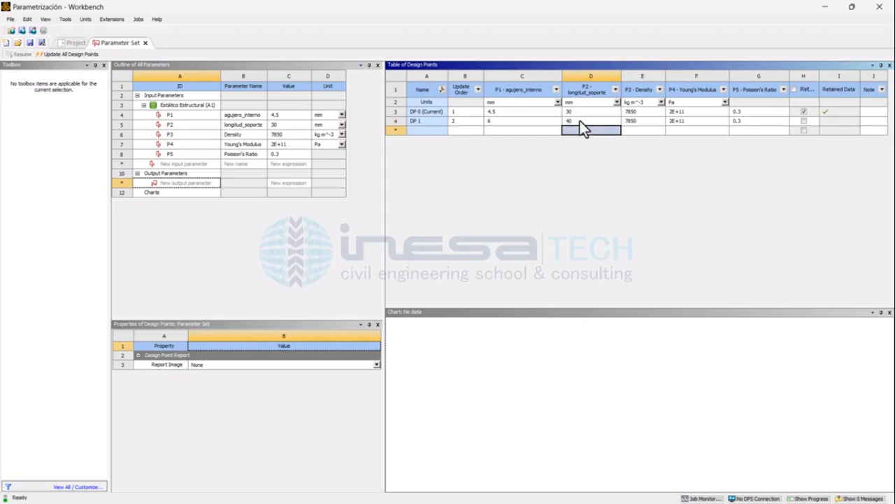
Step: Set the Density of design point DP 1 to 6500 kg m^-3 and select its whole row
{"action": "left_click", "coordinate": [642, 121]}
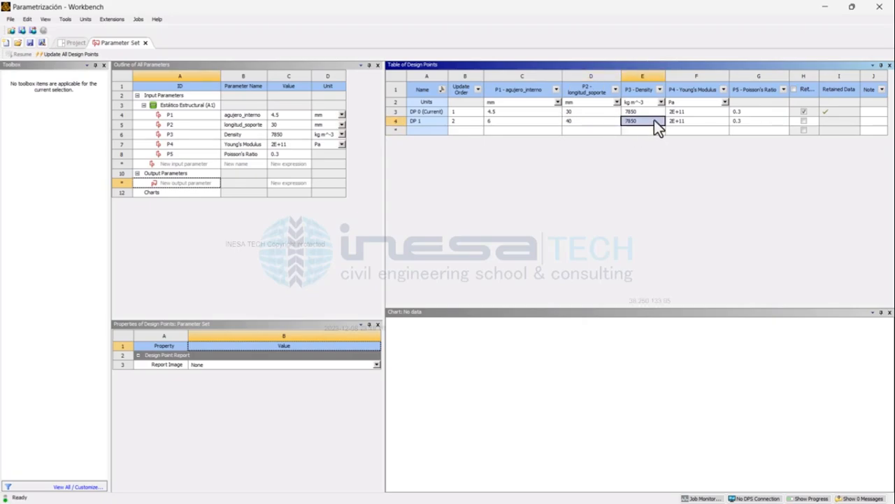
{"action": "type", "text": "6500"}
{"action": "key", "text": "Return"}
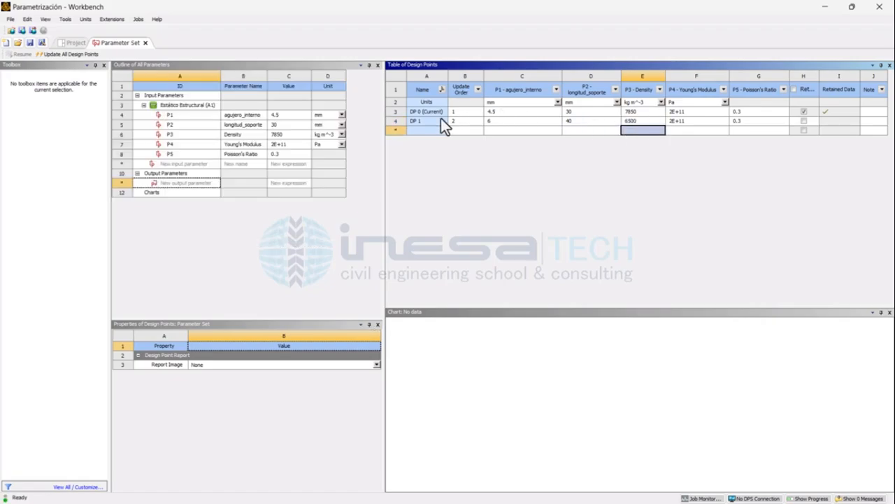
{"action": "left_click", "coordinate": [396, 122]}
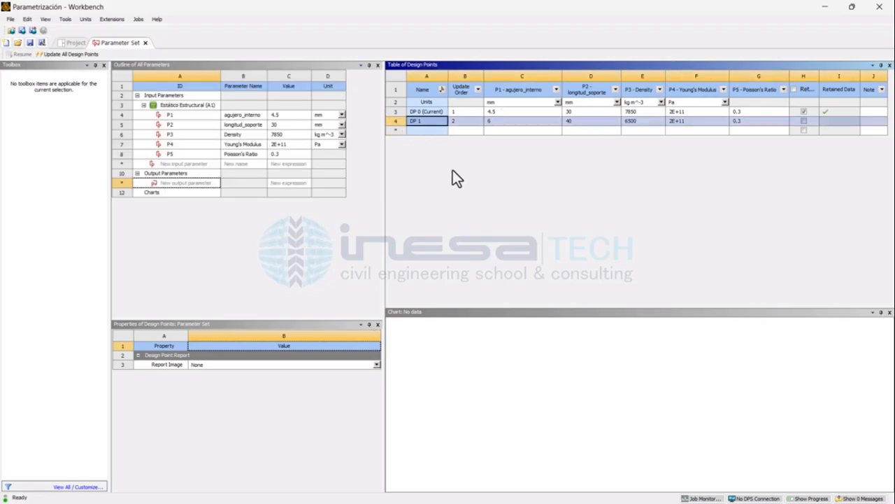